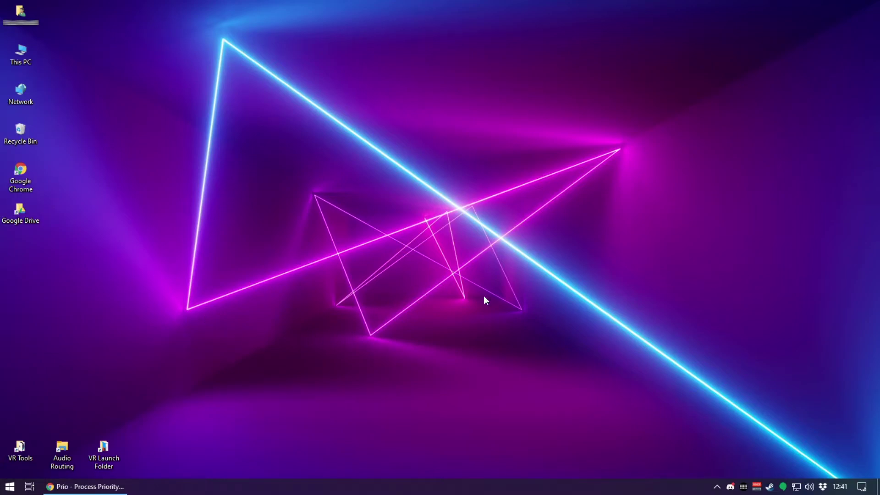
In Task Manager's Details tab, limit audiodg.exe's affinity to CPU 2 only.
right_click(836, 488)
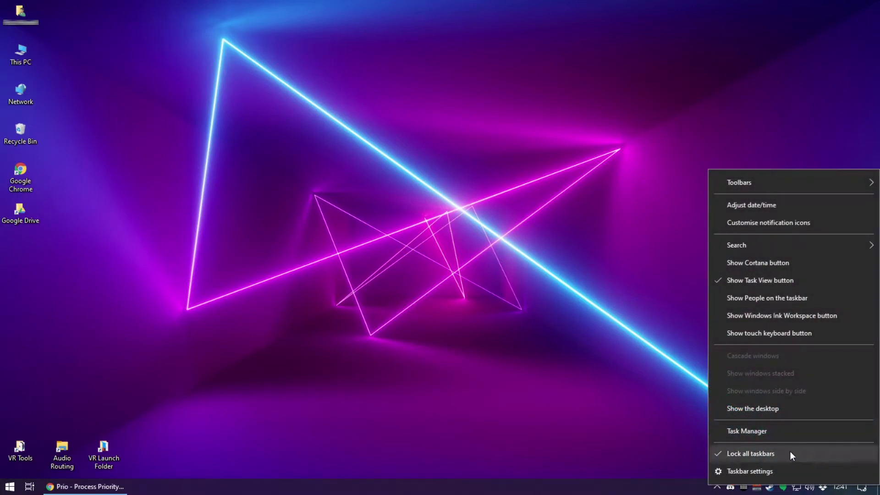
left_click(775, 432)
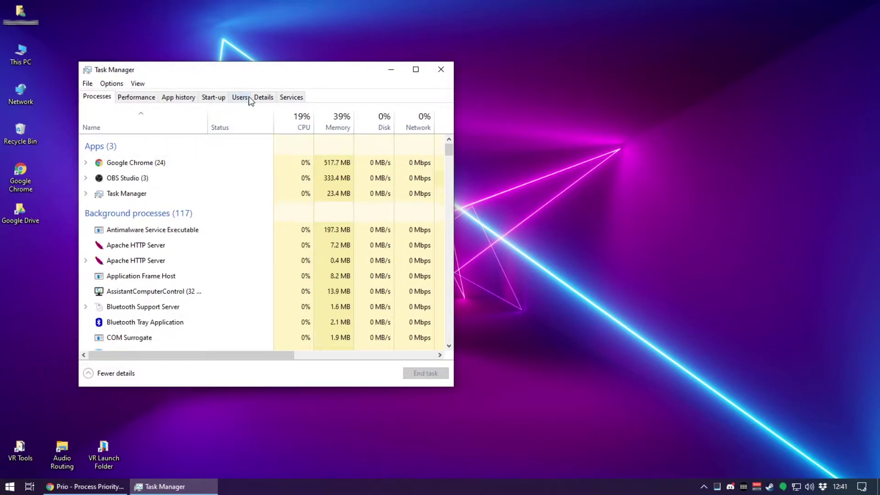
left_click(264, 98)
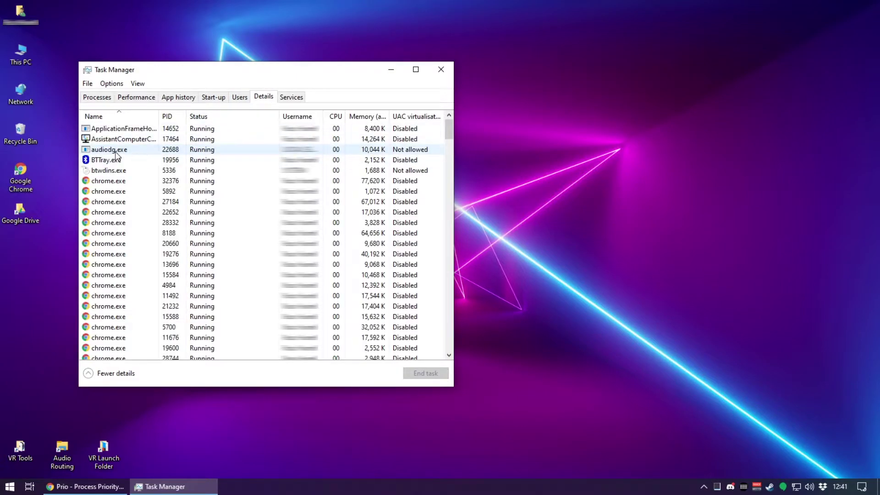
right_click(109, 149)
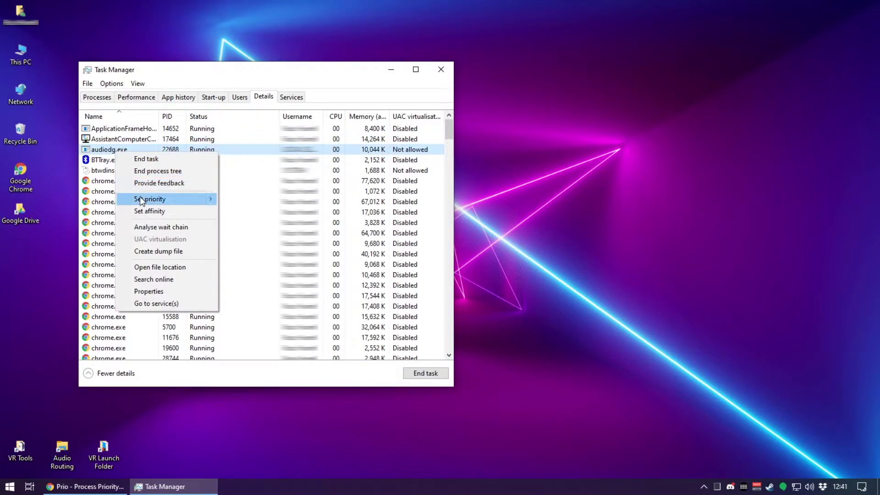
left_click(149, 211)
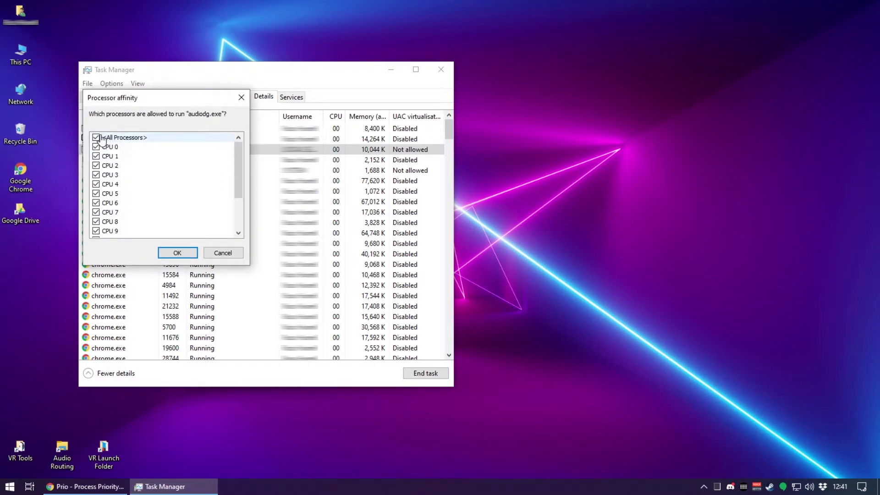
scroll(96, 234, "down", 3)
scroll(97, 233, "up", 3)
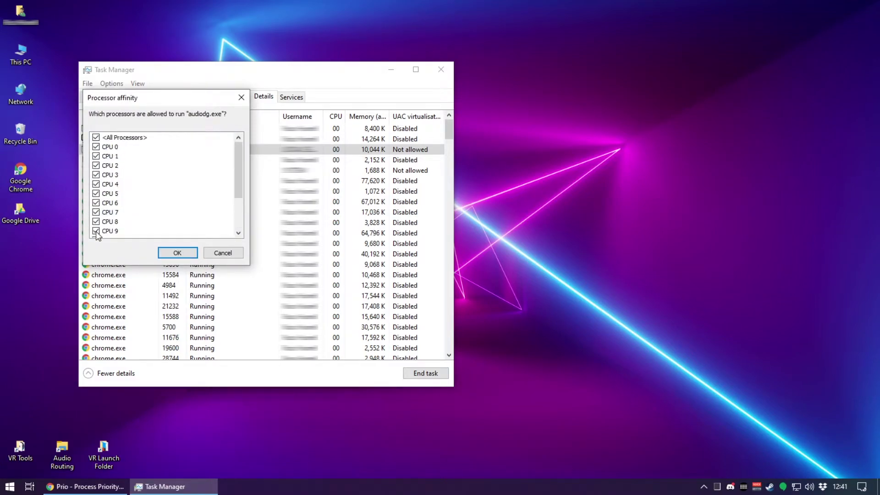
left_click(96, 138)
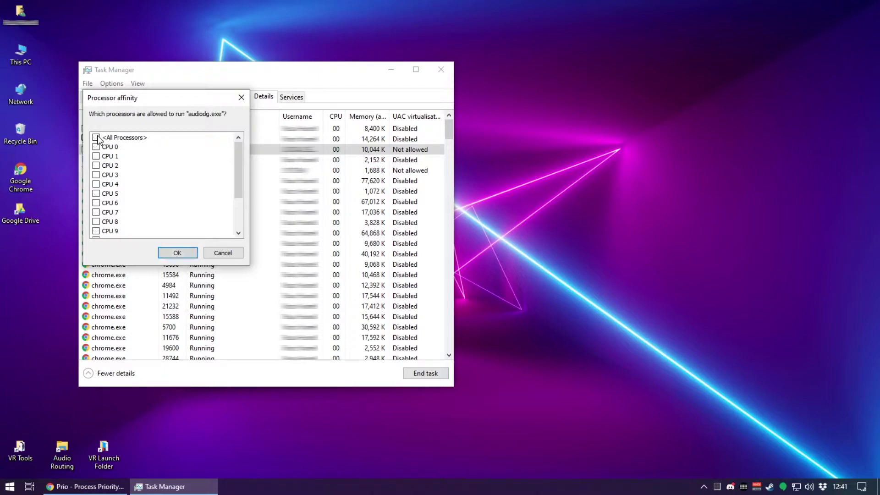
left_click(96, 166)
left_click(175, 255)
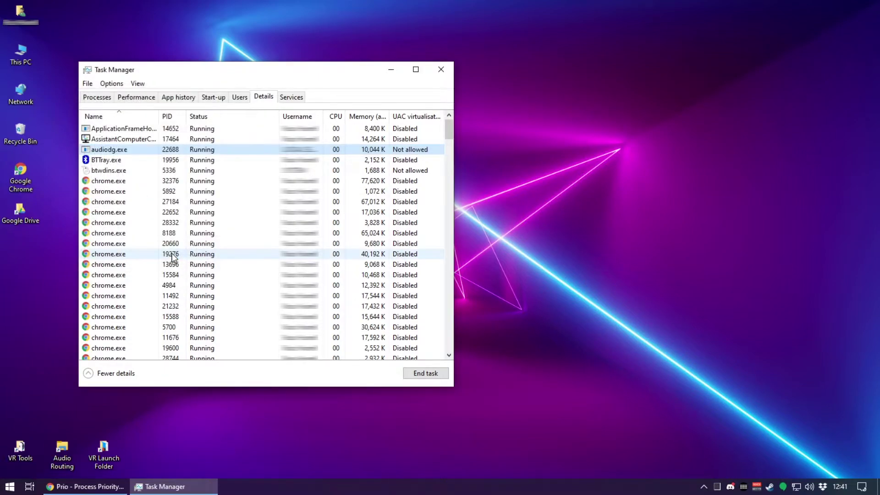
Restore audiodg.exe's affinity to all processors.
right_click(121, 145)
left_click(155, 205)
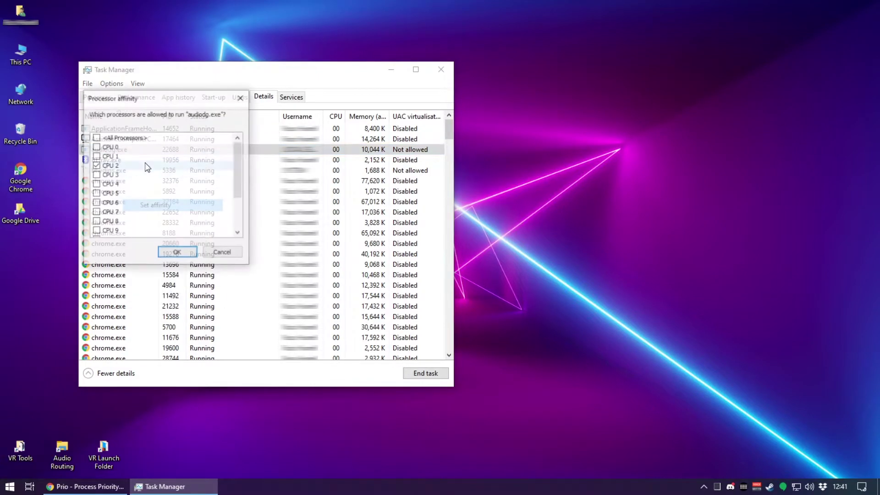
left_click(97, 138)
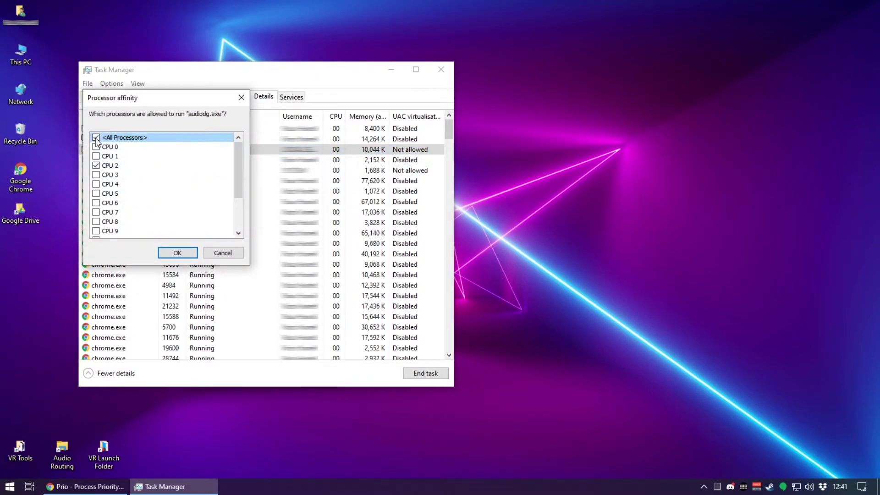
left_click(176, 253)
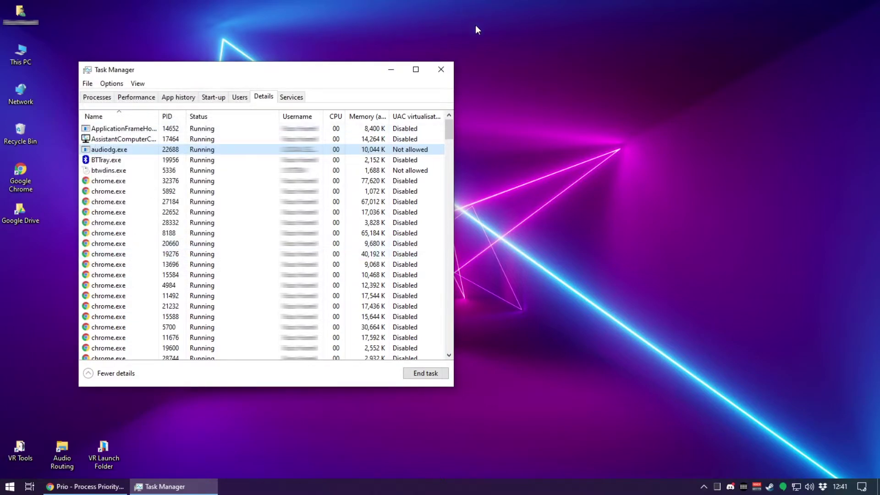
Close Task Manager and bring the Prio download page back in Chrome.
left_click(441, 70)
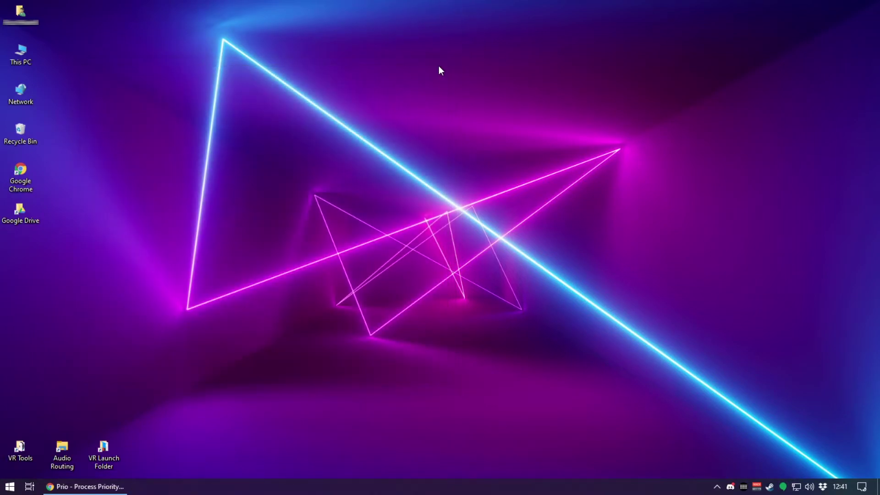
left_click(87, 486)
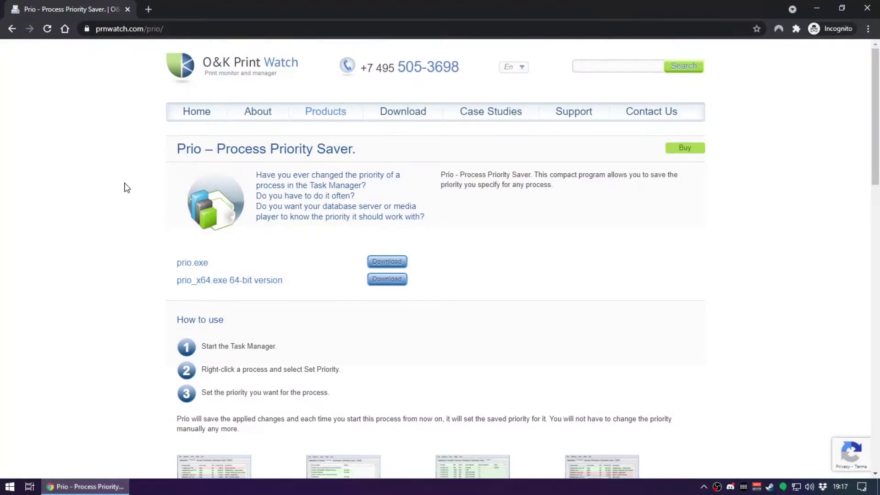
left_click(130, 28)
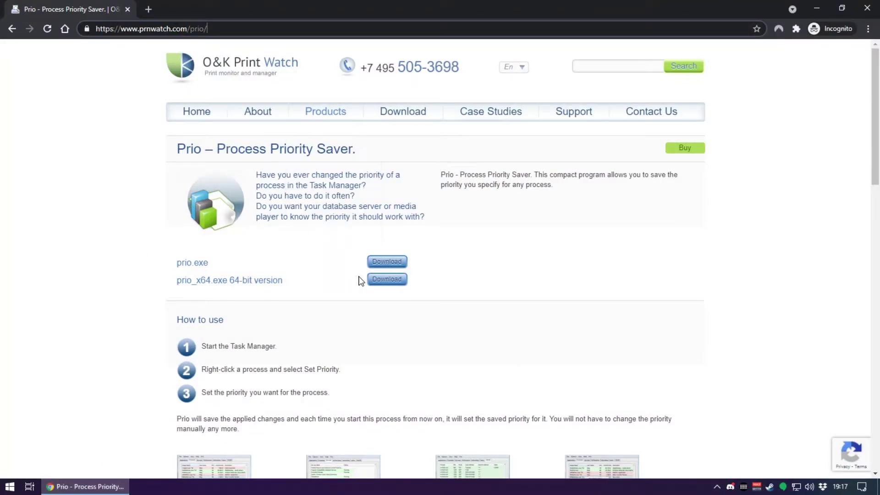
Download the 64-bit prio_x64 installer, keep it despite the warning, and run it.
left_click(389, 282)
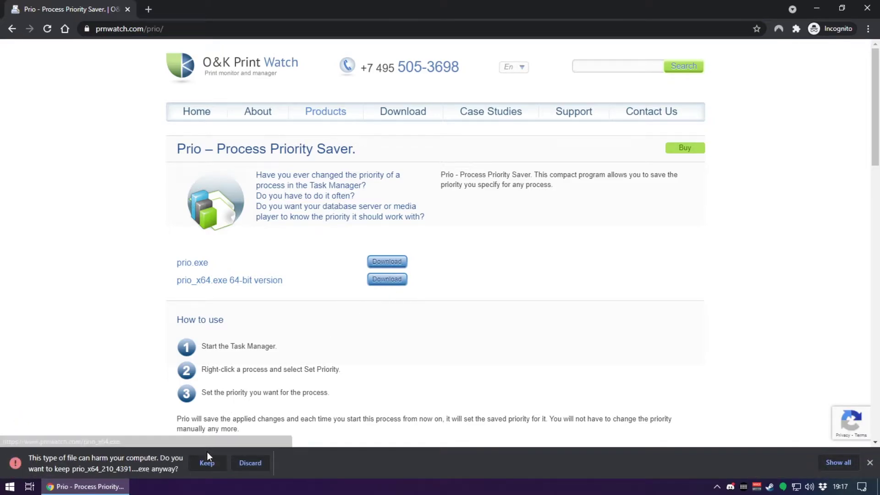
left_click(207, 462)
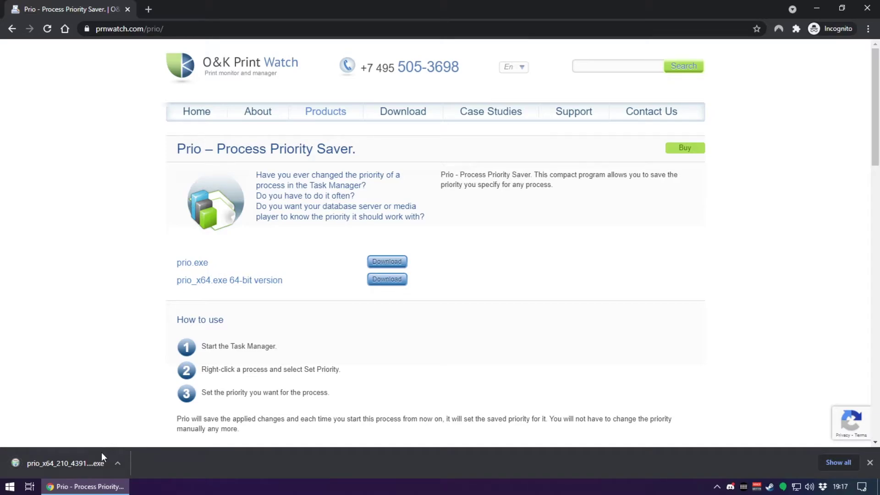
left_click(65, 462)
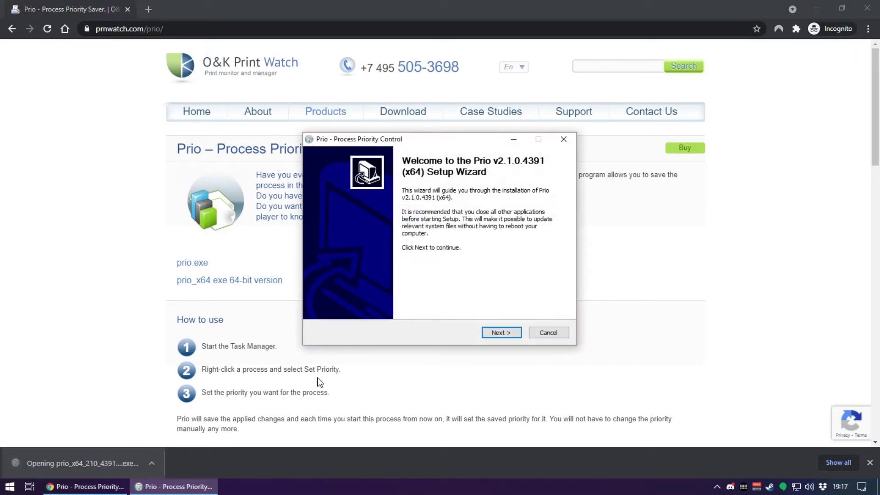
Install Prio with default components and folder, finishing with 'Reboot now' selected.
left_click(501, 332)
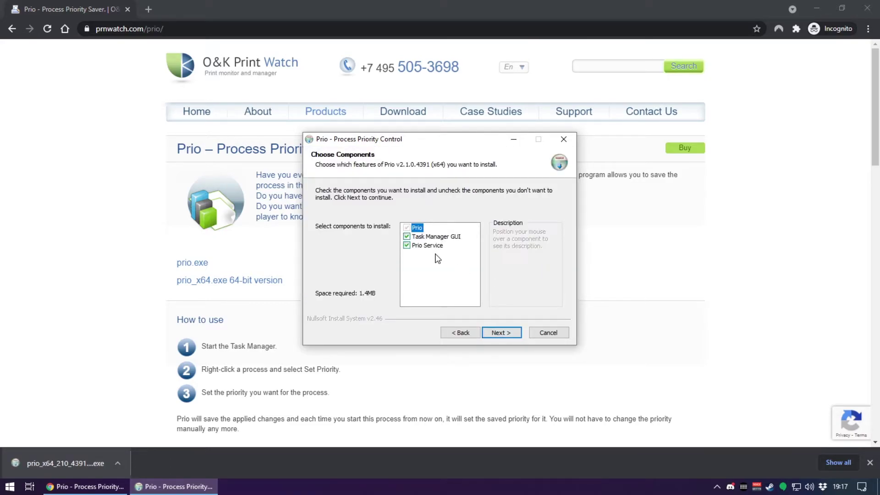
left_click(500, 332)
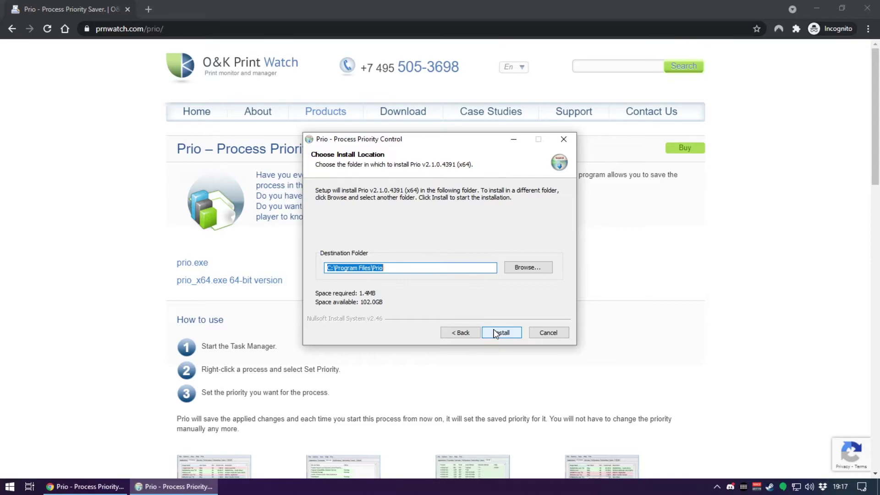
left_click(501, 332)
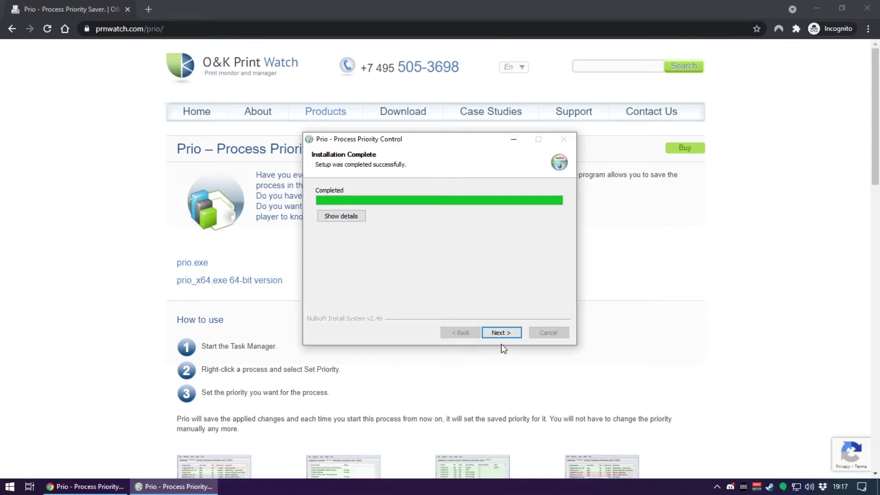
left_click(501, 333)
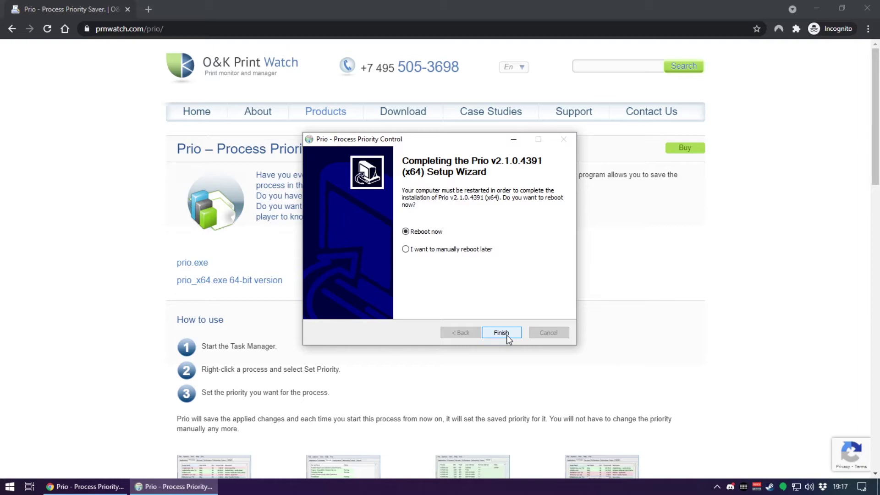
left_click(501, 332)
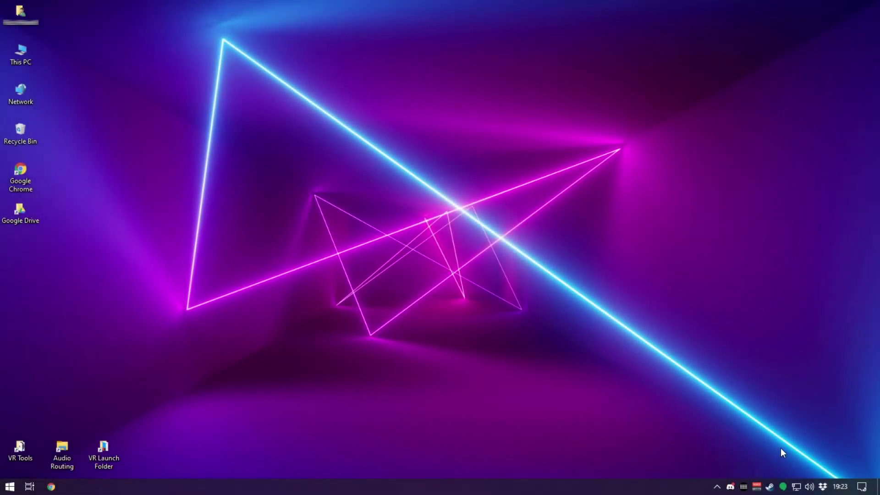
Reopen Task Manager's Details tab and set audiodg.exe's affinity to CPU 2 only.
right_click(832, 486)
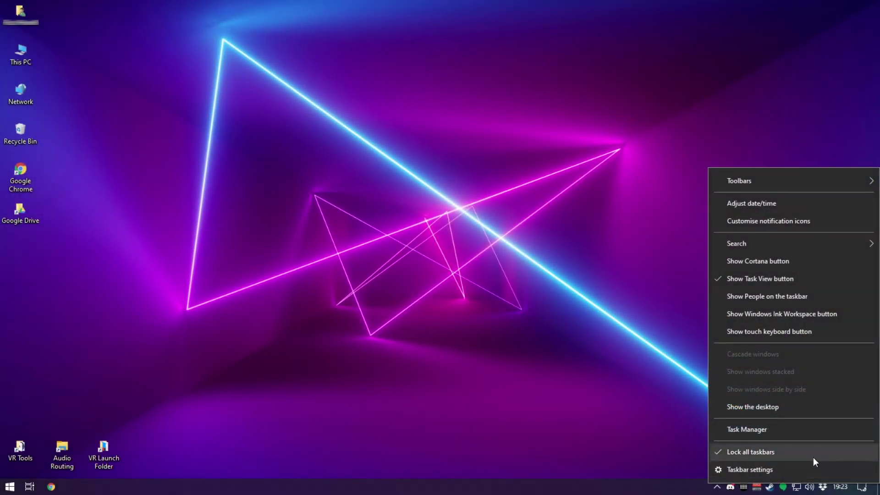
left_click(783, 427)
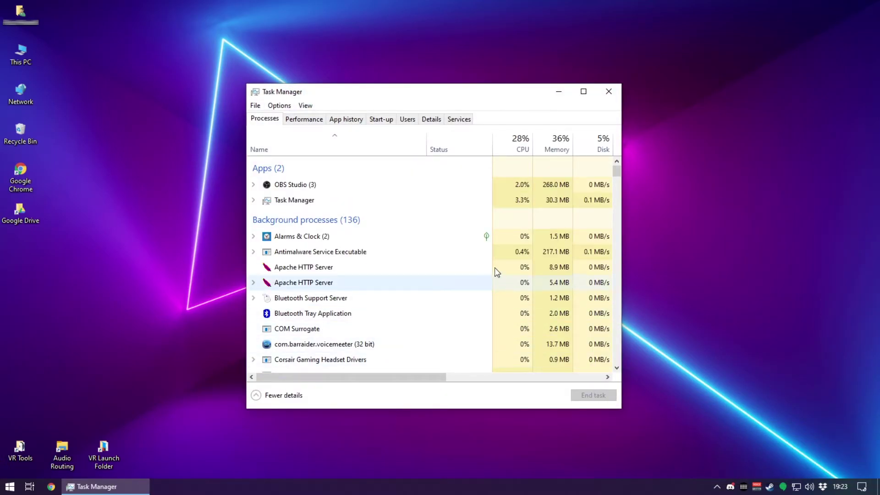
left_click(432, 119)
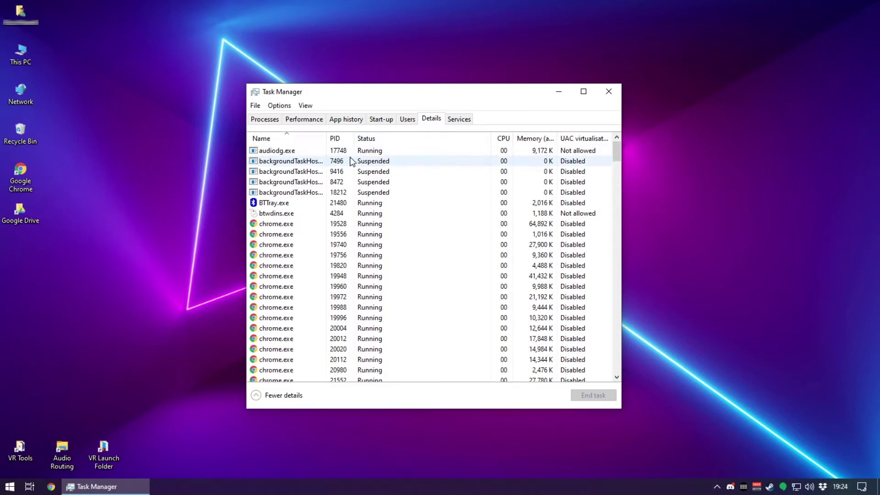
left_click(280, 152)
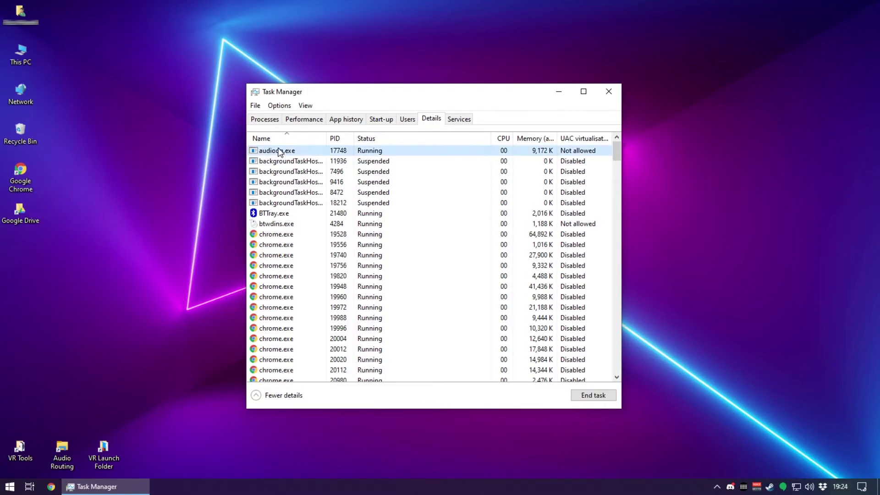
right_click(280, 152)
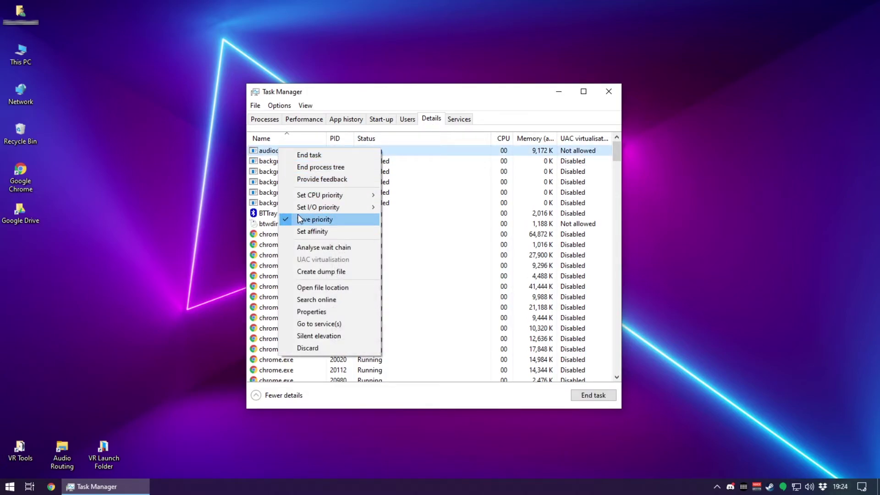
left_click(321, 234)
left_click(264, 159)
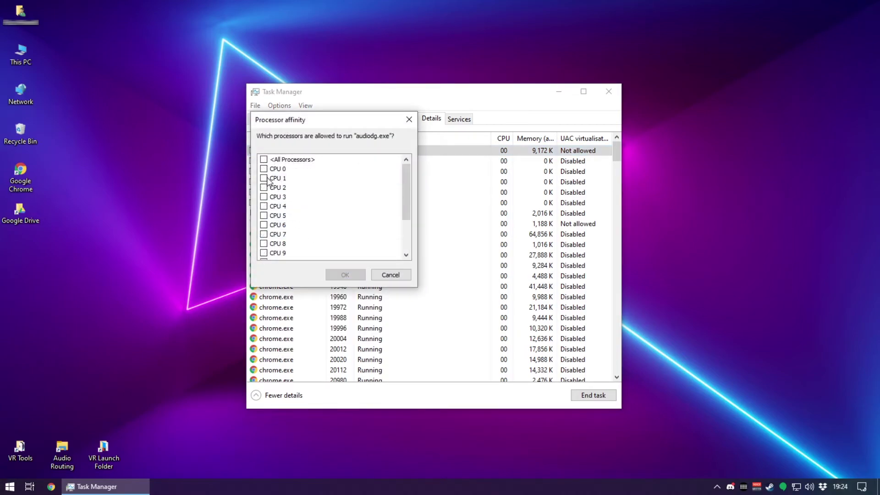
left_click(265, 188)
left_click(345, 275)
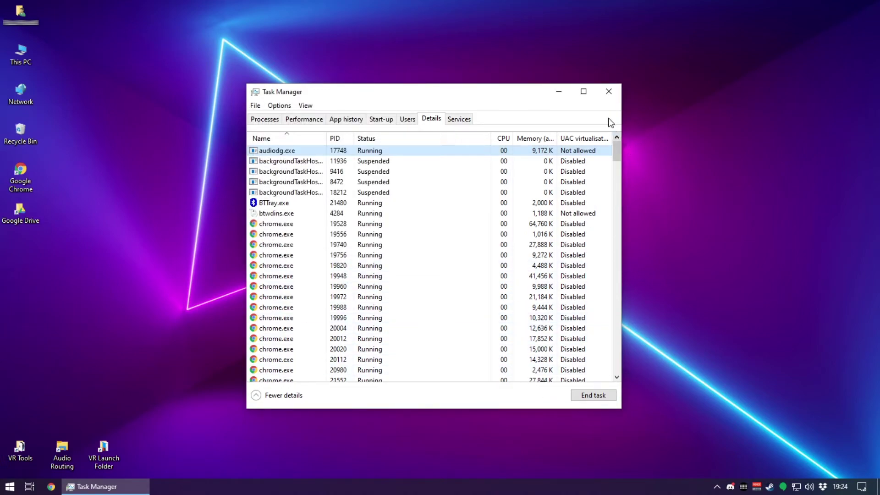
Close Task Manager and restart the computer from the Start menu.
left_click(610, 93)
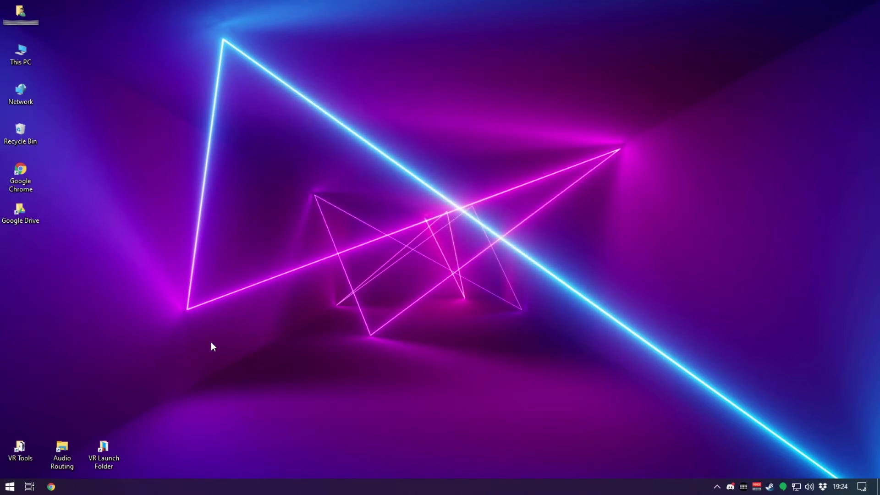
left_click(10, 486)
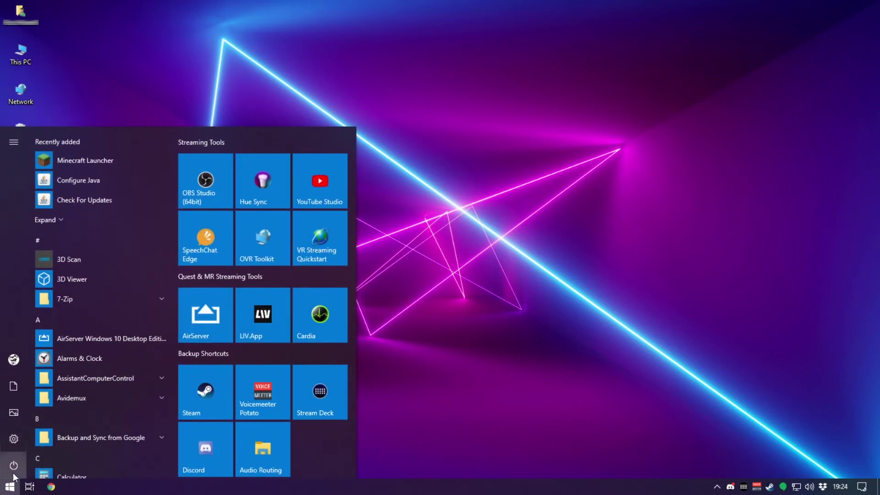
left_click(16, 465)
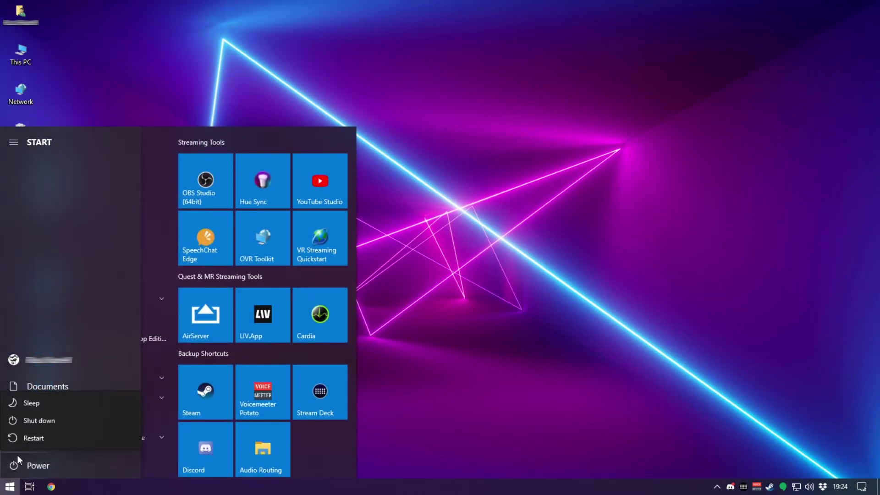
left_click(33, 437)
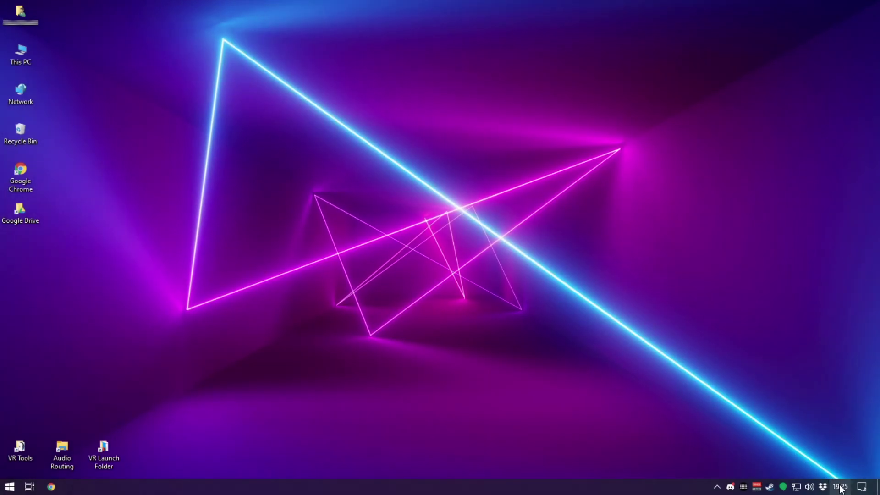
right_click(835, 486)
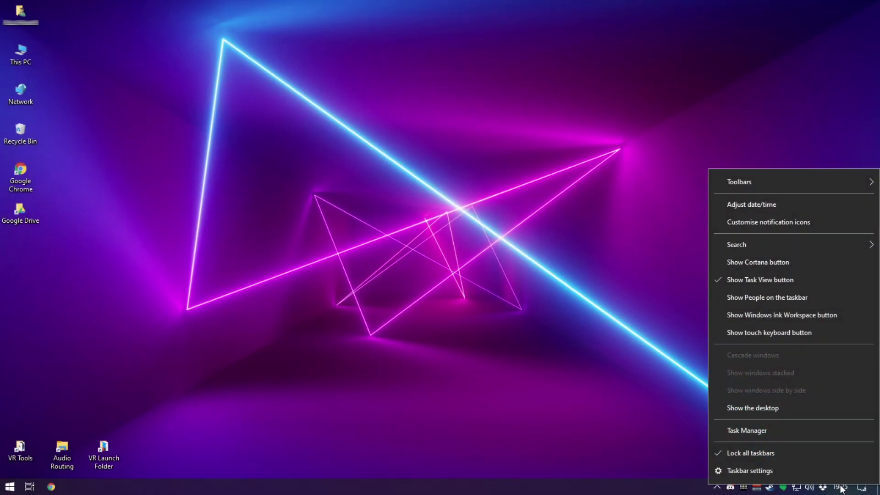
left_click(780, 432)
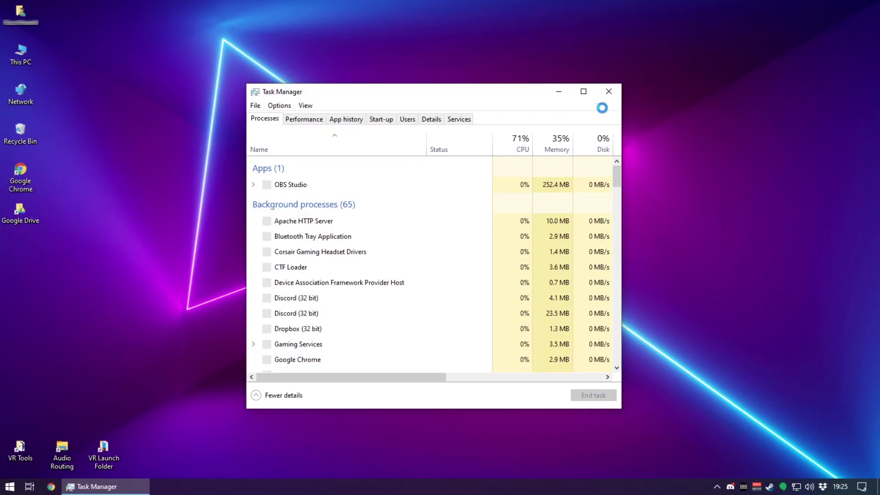
left_click(429, 120)
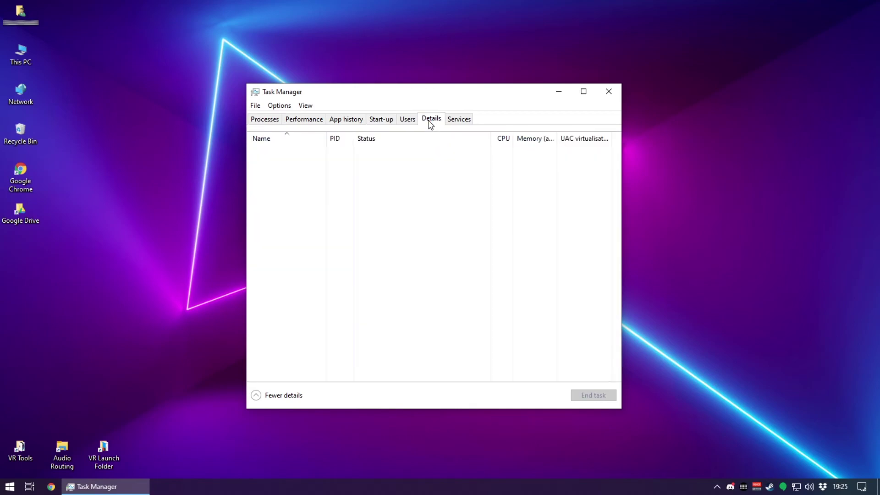
left_click(279, 151)
right_click(297, 151)
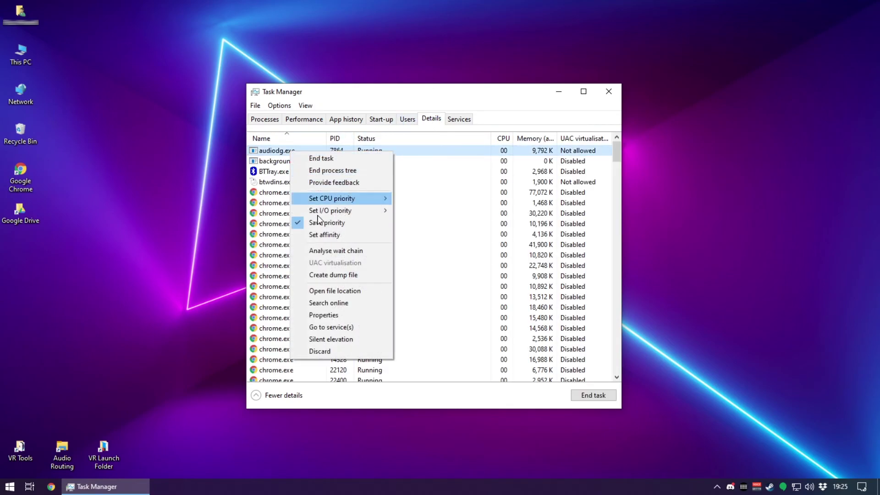
left_click(329, 235)
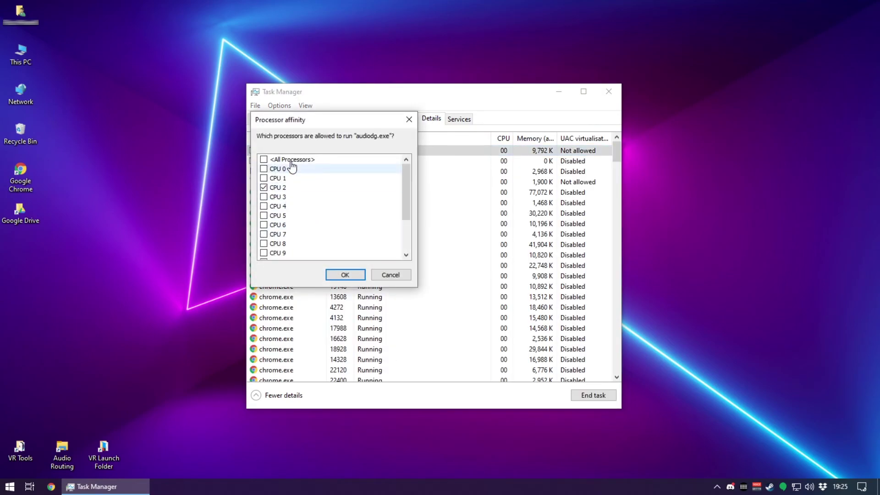
left_click(345, 275)
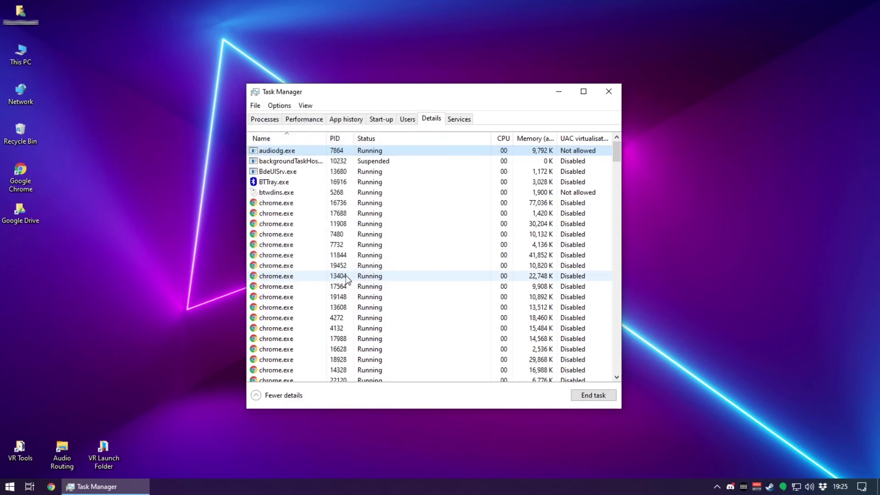
left_click(609, 91)
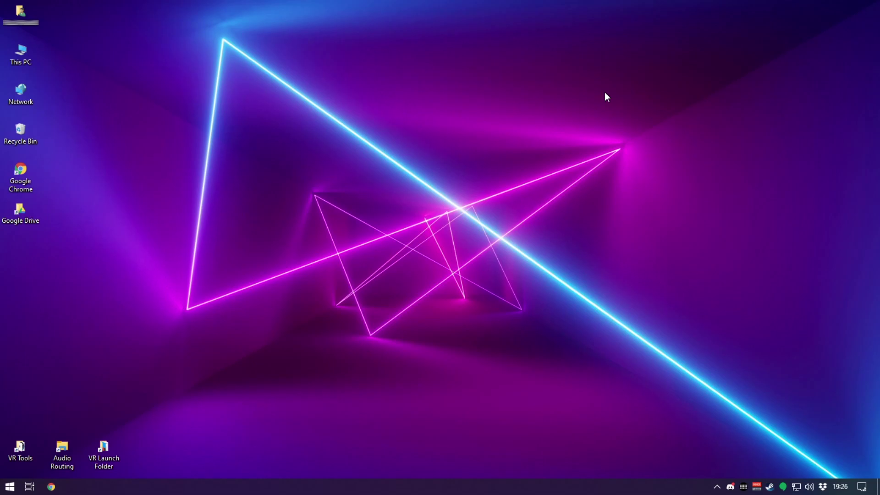